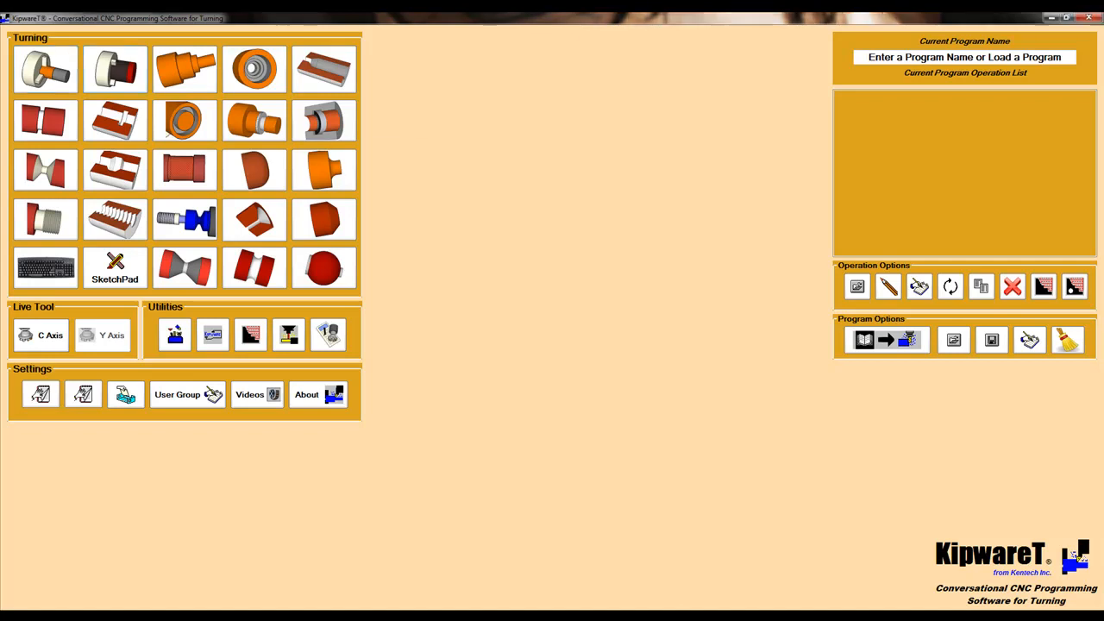
- Name the new turning program Shaft
{"action": "left_click", "coordinate": [115, 70]}
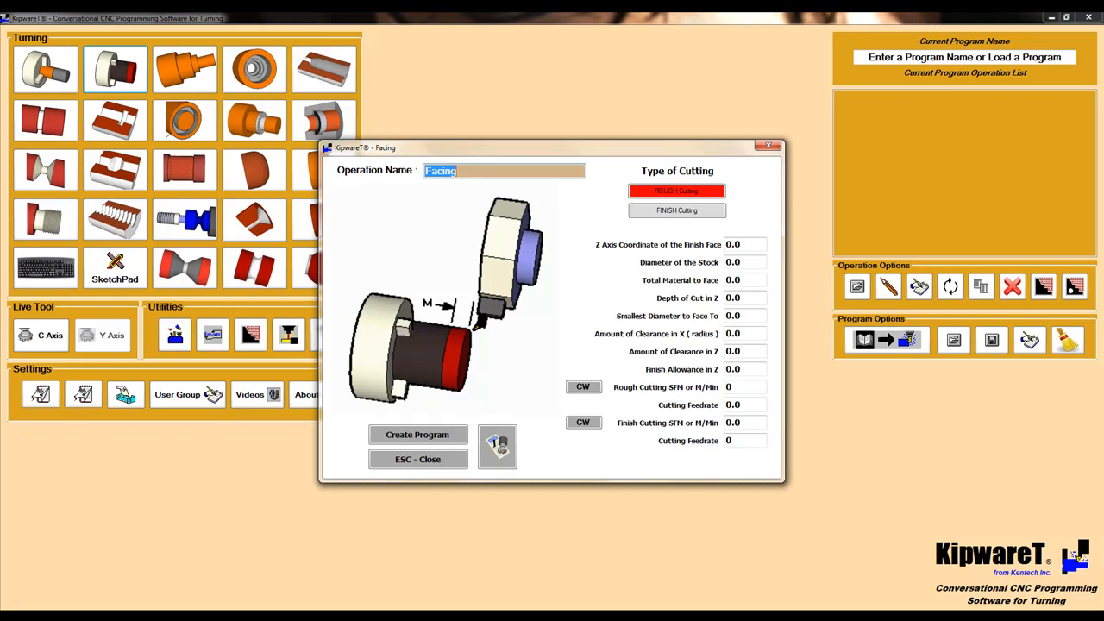
{"action": "left_click", "coordinate": [768, 144]}
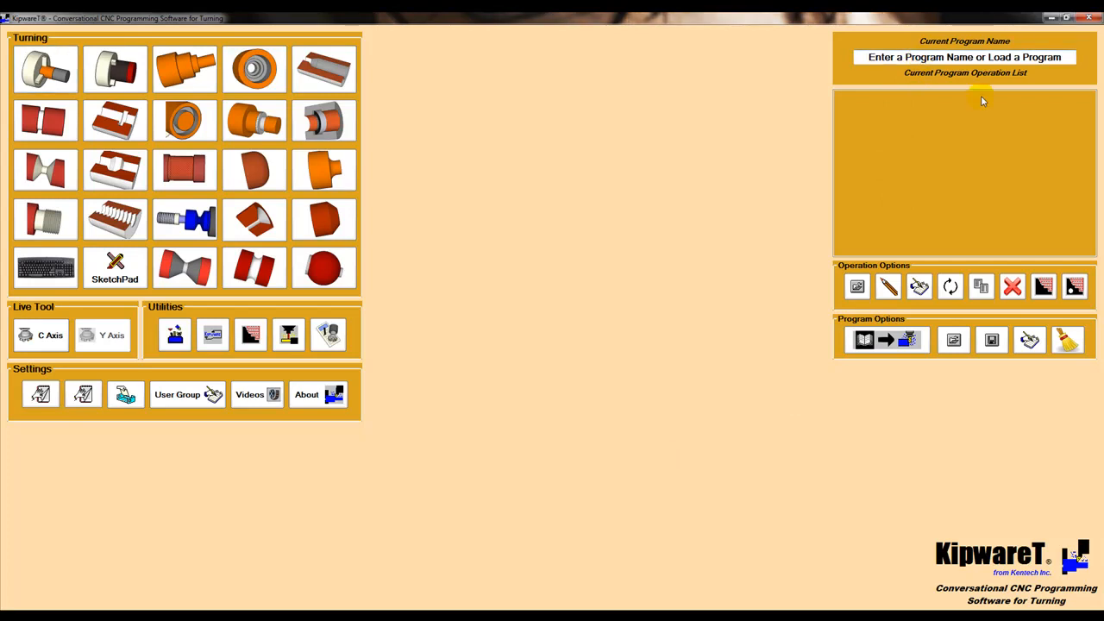
{"action": "type", "text": "Shaft"}
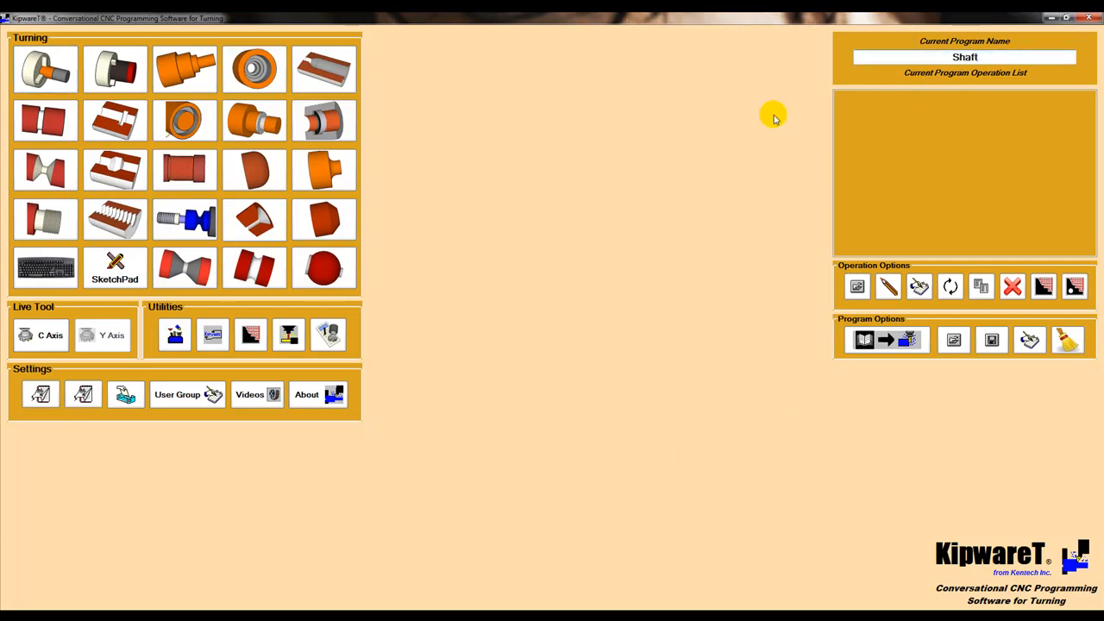
- Add a rough and finish Facing operation with 3.125 stock diameter, .200 total material, .050 depth of cut and .010 finish allowance
{"action": "left_click", "coordinate": [136, 73]}
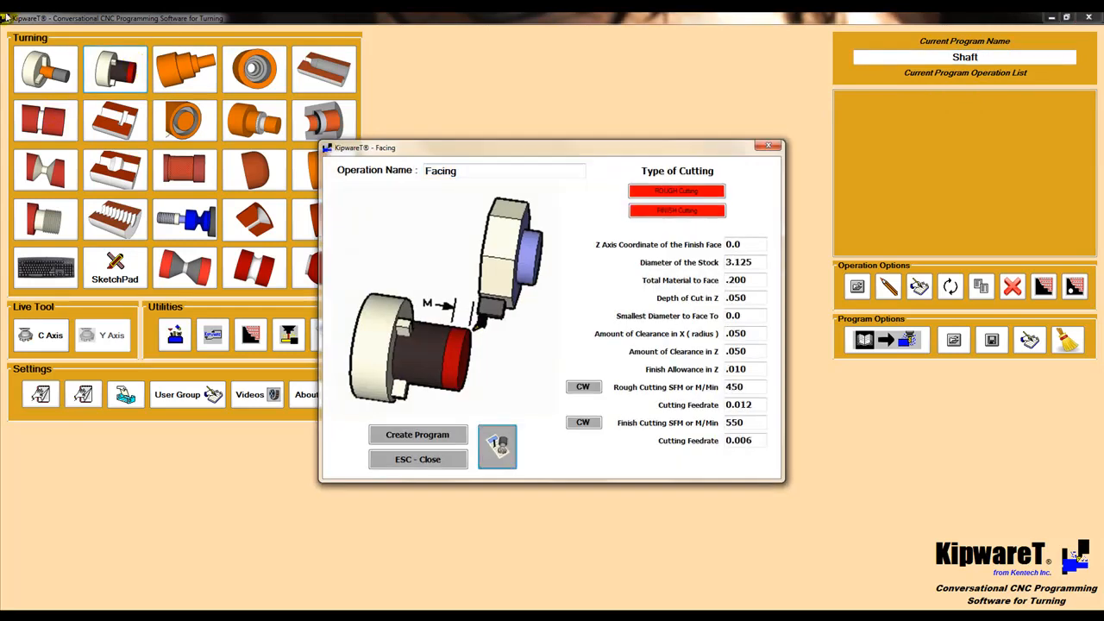
{"action": "left_click", "coordinate": [432, 435]}
{"action": "left_click", "coordinate": [598, 351]}
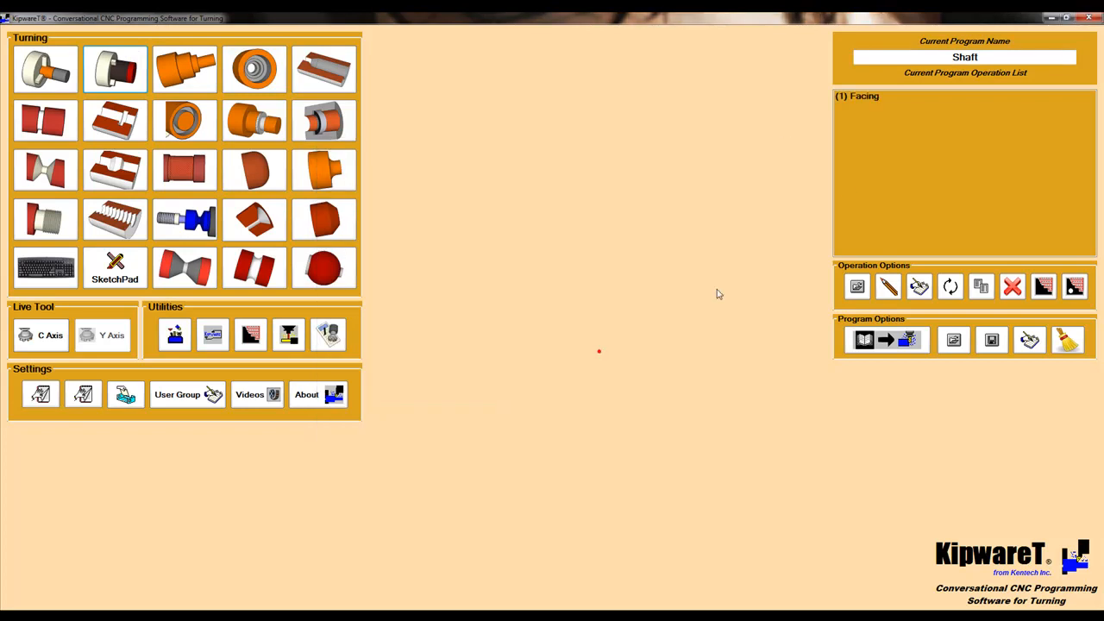
{"action": "left_click", "coordinate": [877, 98]}
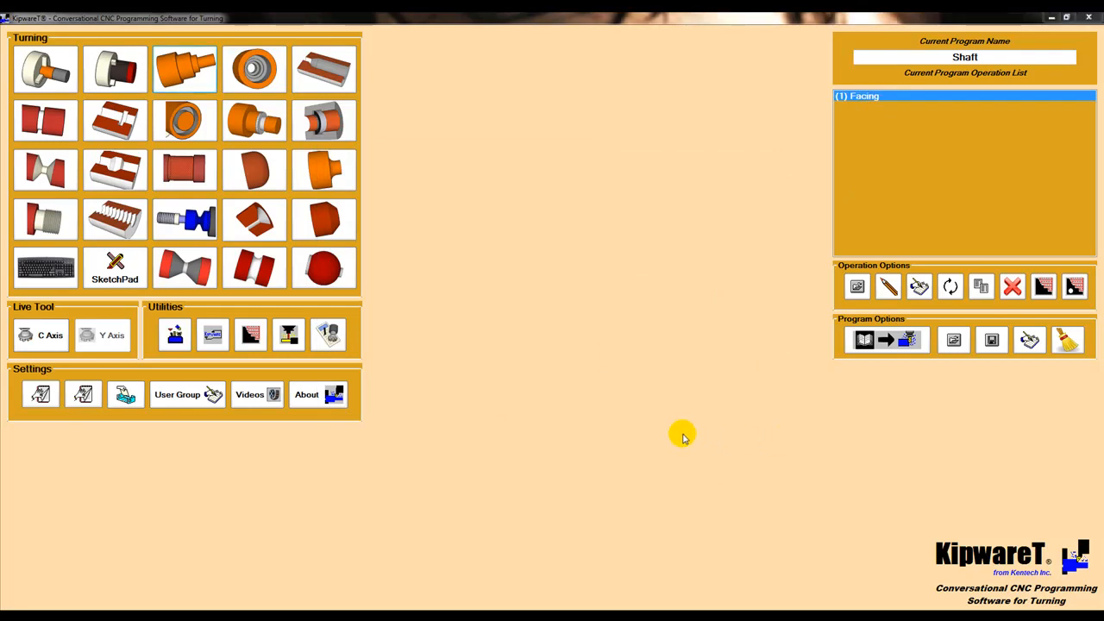
- Add a simple OD turning operation named Rough OD as long hand G code, with rough turning only and .015 finish amount
{"action": "left_click", "coordinate": [184, 69]}
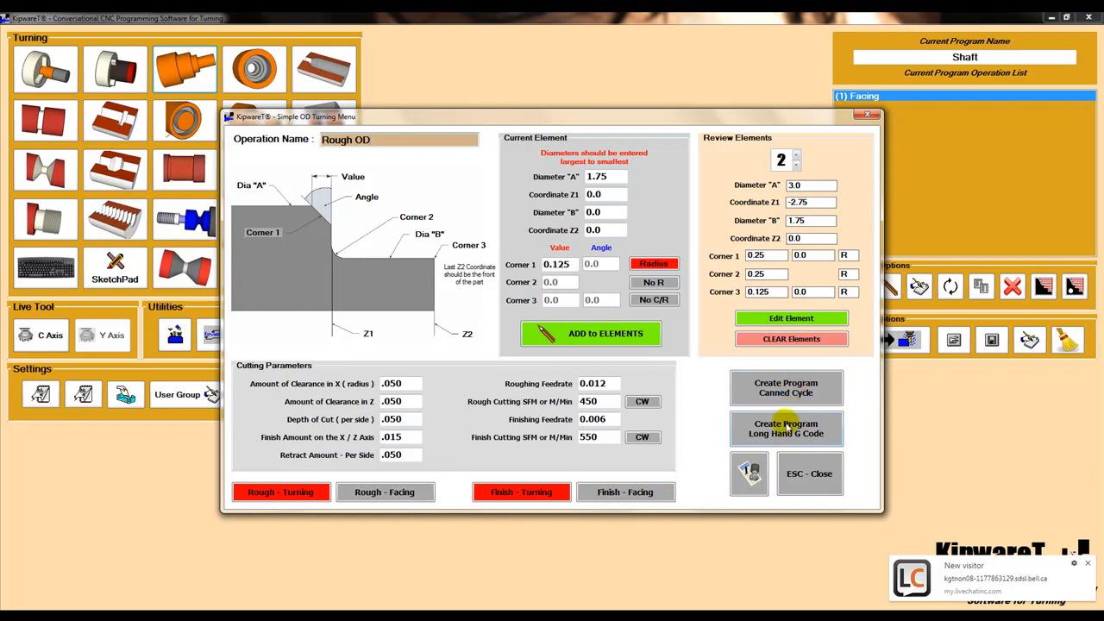
{"action": "left_click", "coordinate": [484, 500]}
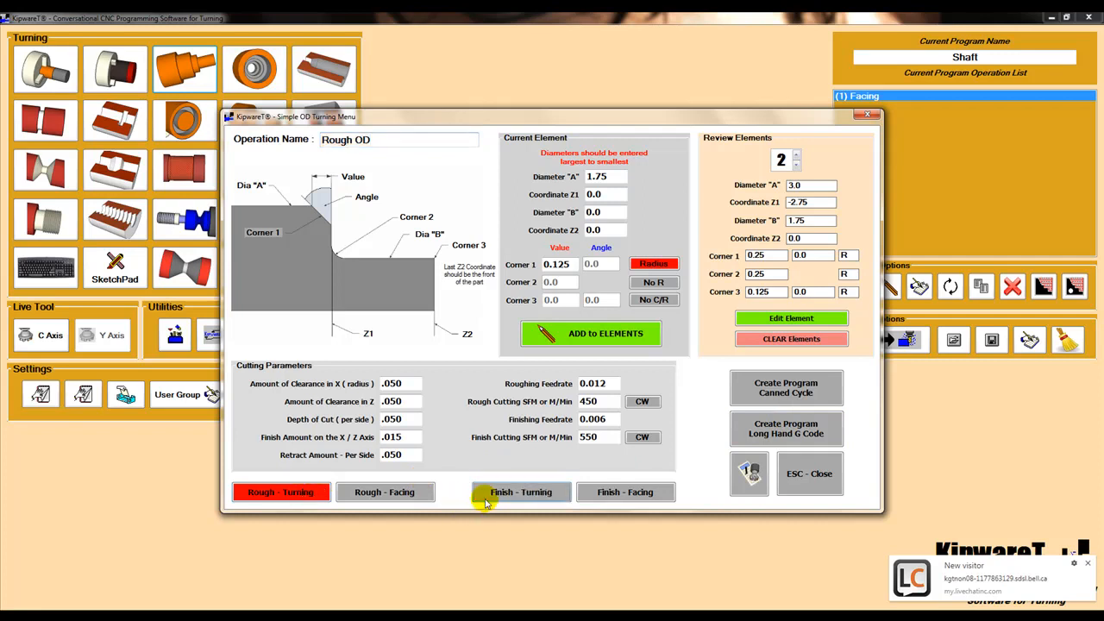
{"action": "left_click", "coordinate": [781, 435]}
{"action": "left_click", "coordinate": [606, 348]}
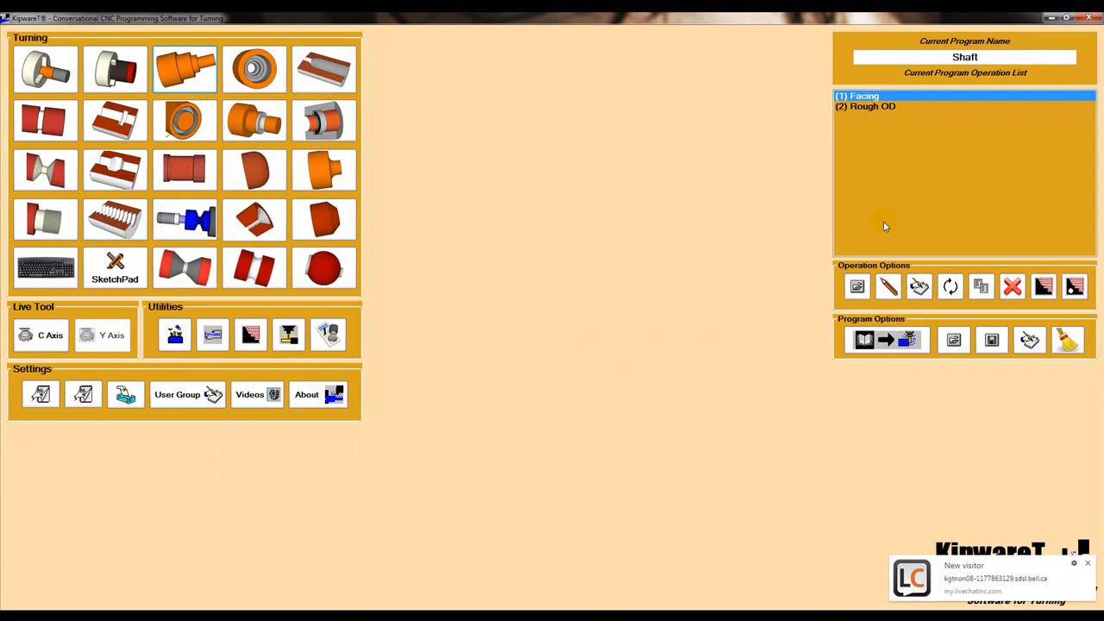
- Copy the Rough OD operation to a new operation named Finish OD
{"action": "left_click", "coordinate": [871, 106]}
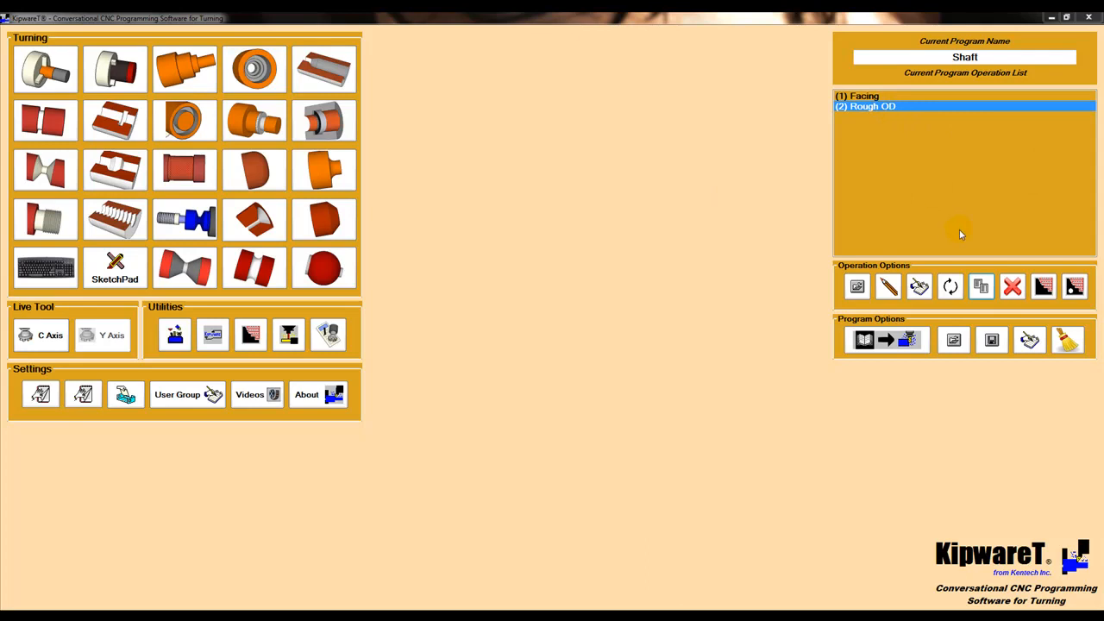
{"action": "left_click", "coordinate": [981, 286]}
{"action": "type", "text": "Finish OD"}
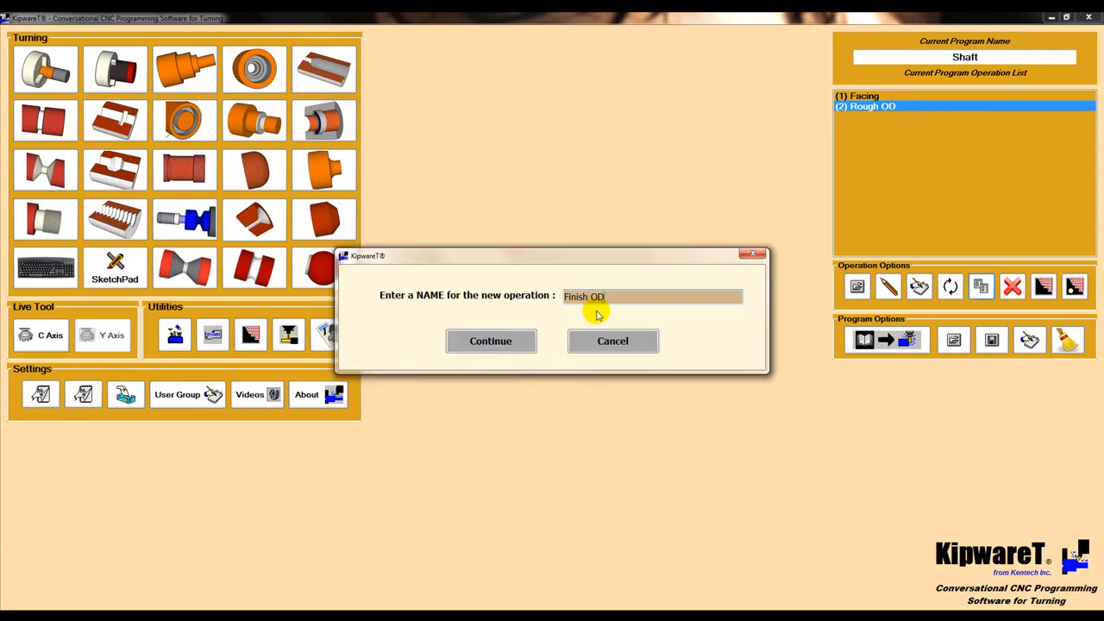
{"action": "left_click", "coordinate": [512, 345]}
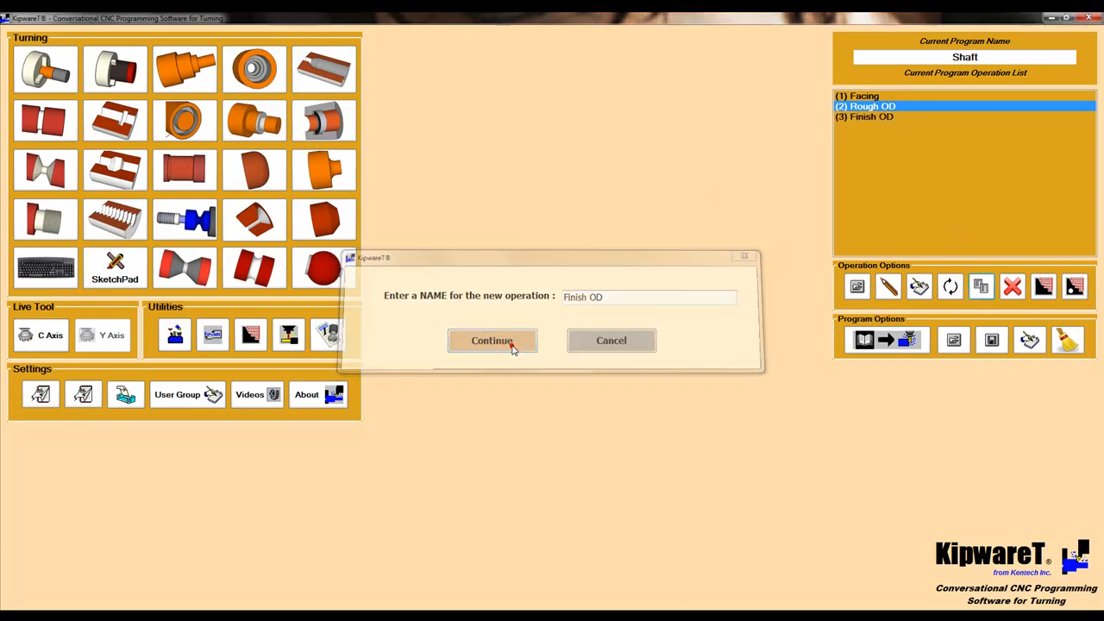
- Switch the Finish OD operation from rough turning to finish turning and recreate it as long hand G code
{"action": "double_click", "coordinate": [852, 116]}
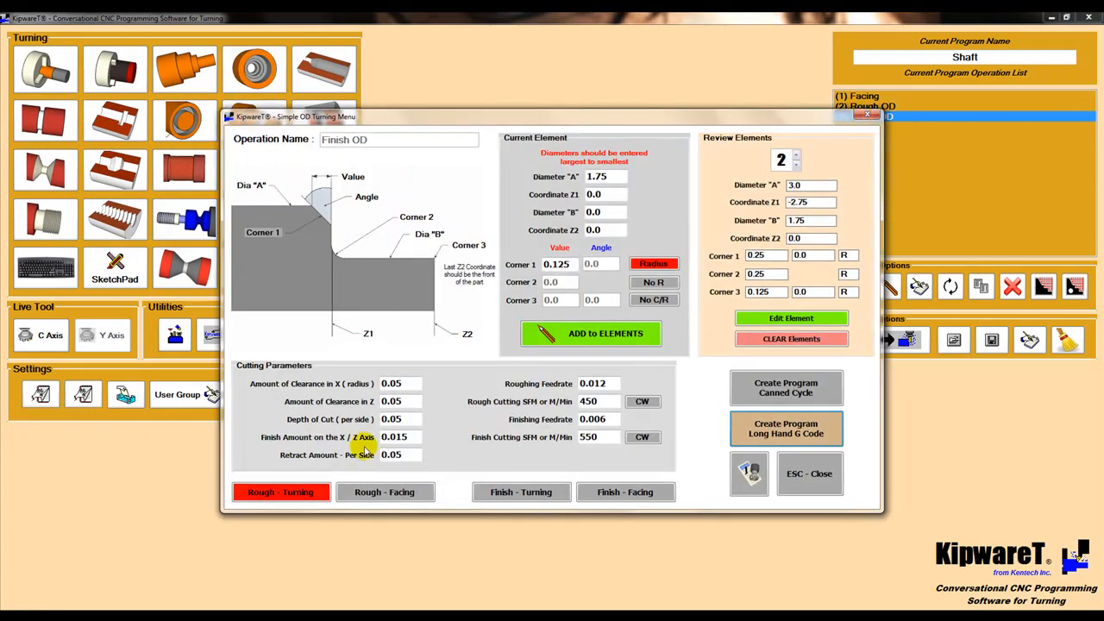
{"action": "left_click", "coordinate": [261, 493]}
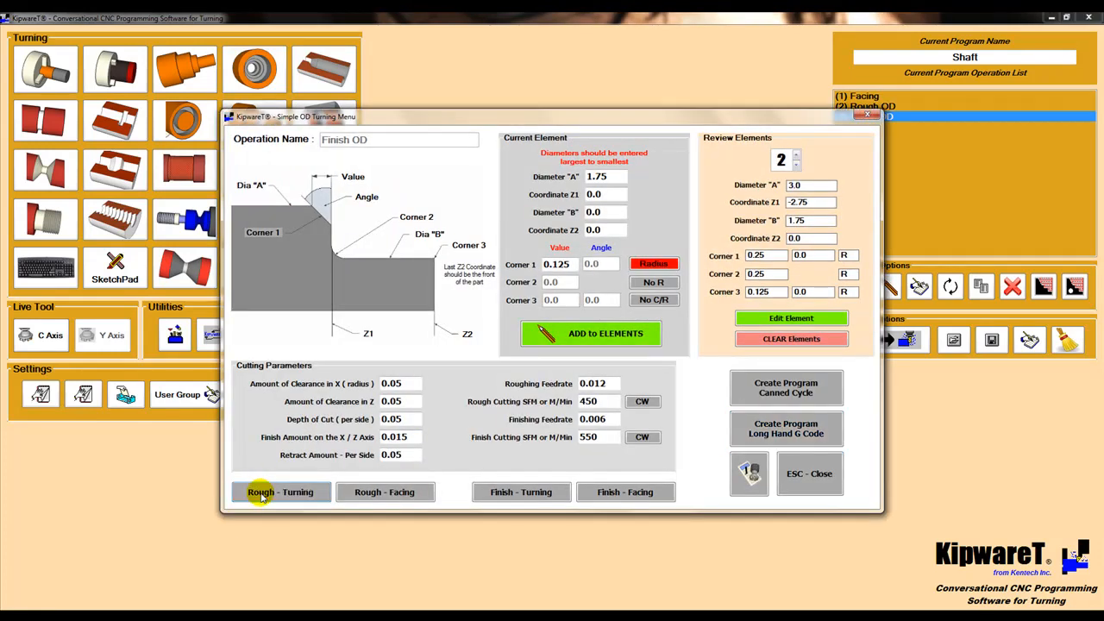
{"action": "left_click", "coordinate": [498, 491]}
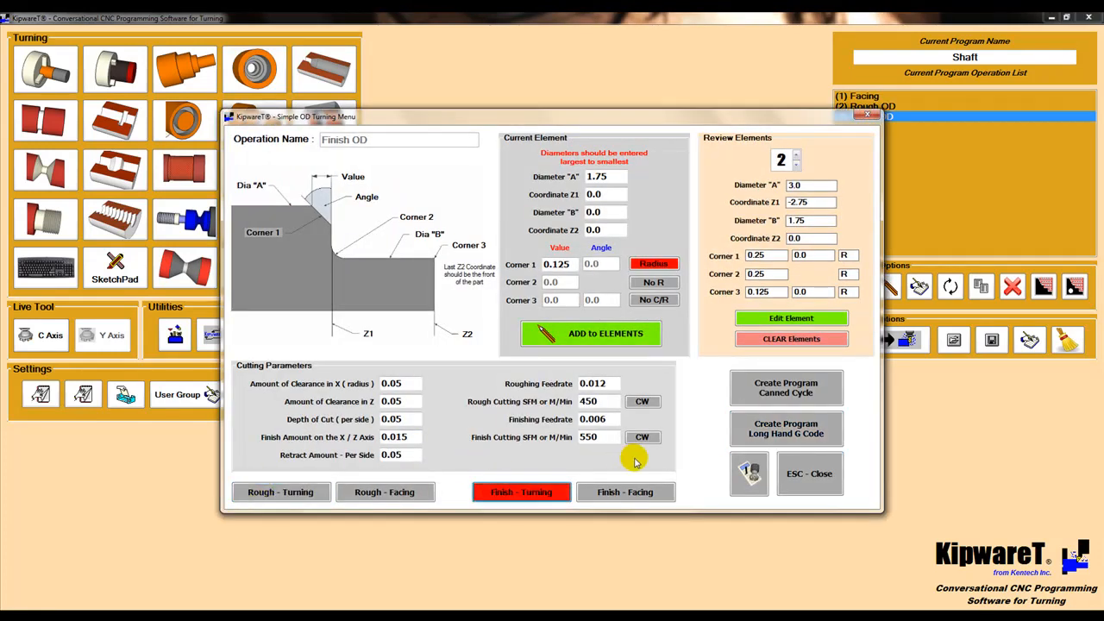
{"action": "left_click", "coordinate": [786, 433]}
{"action": "left_click", "coordinate": [593, 350]}
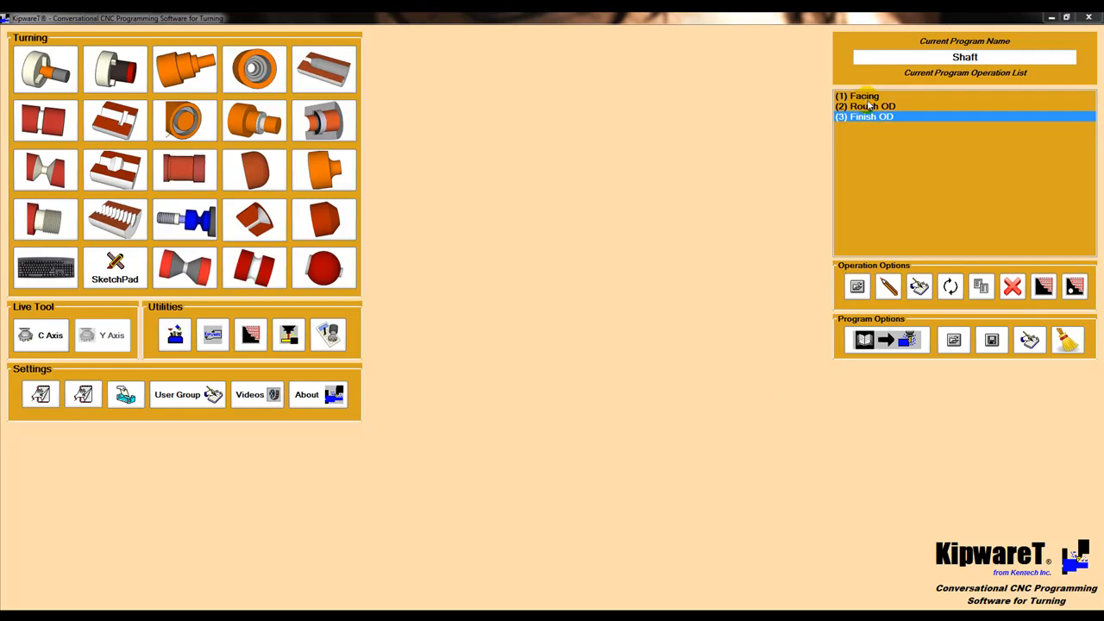
- Plot the lathe toolpath of the facing, roughing and finishing operations to check it
{"action": "left_click", "coordinate": [1073, 288]}
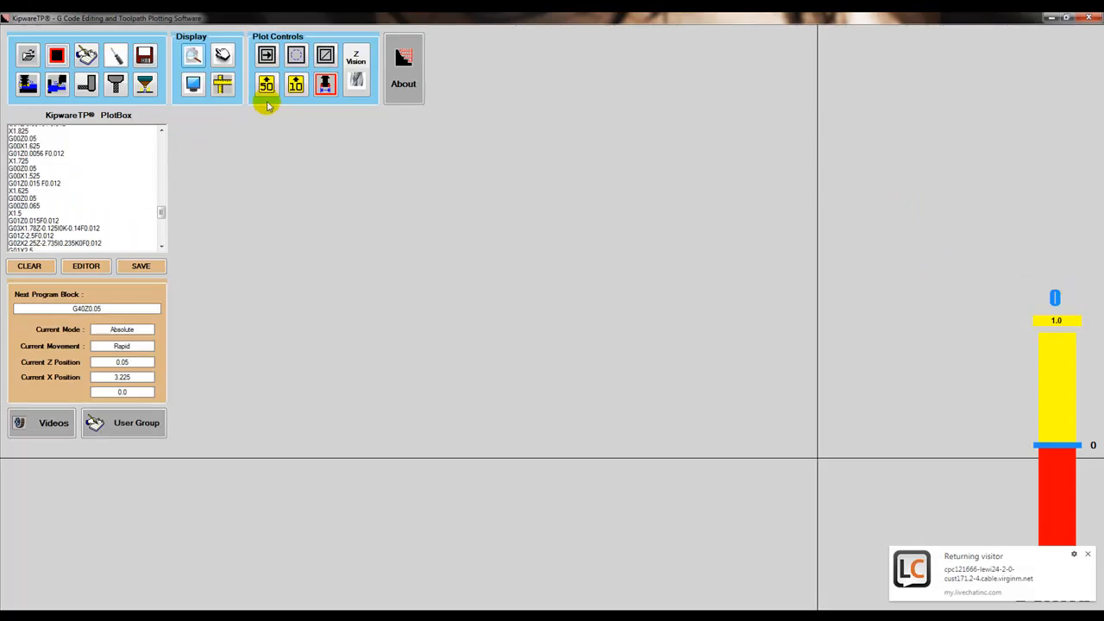
{"action": "left_click", "coordinate": [57, 83]}
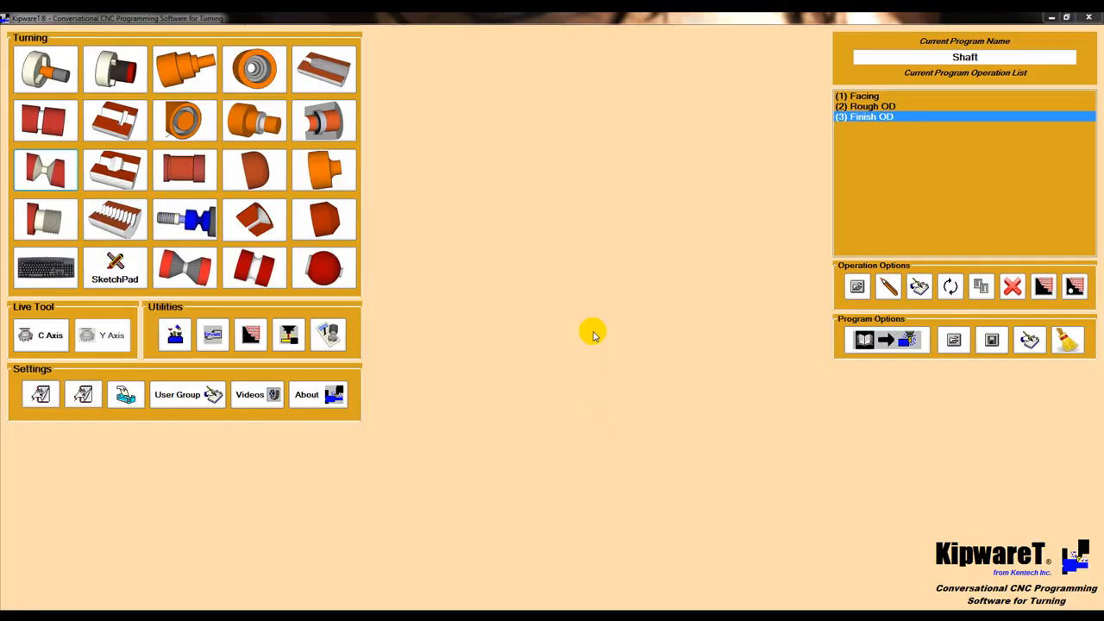
- Add an O.D. pulley groove operation named Groove OD with 1.750 stock diameter, 1.250 ID groove diameter and a .125 wide tool
{"action": "left_click", "coordinate": [45, 169]}
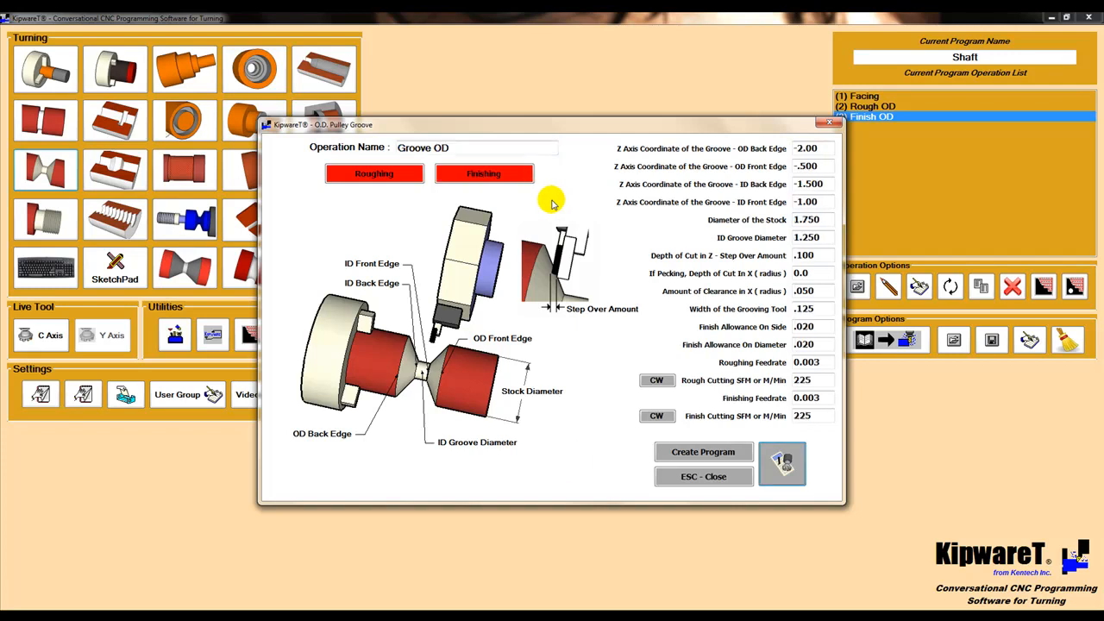
{"action": "left_click", "coordinate": [702, 455]}
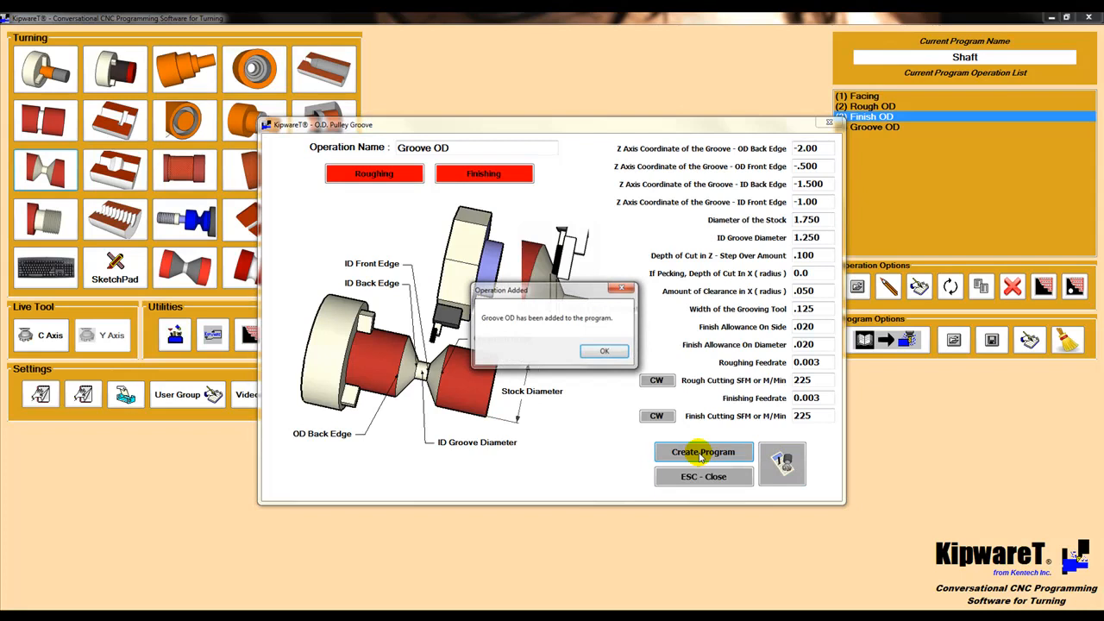
{"action": "left_click", "coordinate": [609, 352]}
- Plot the complete lathe toolpath including Groove OD, stepping through each operation and clearing the previous paths
{"action": "left_click", "coordinate": [859, 127]}
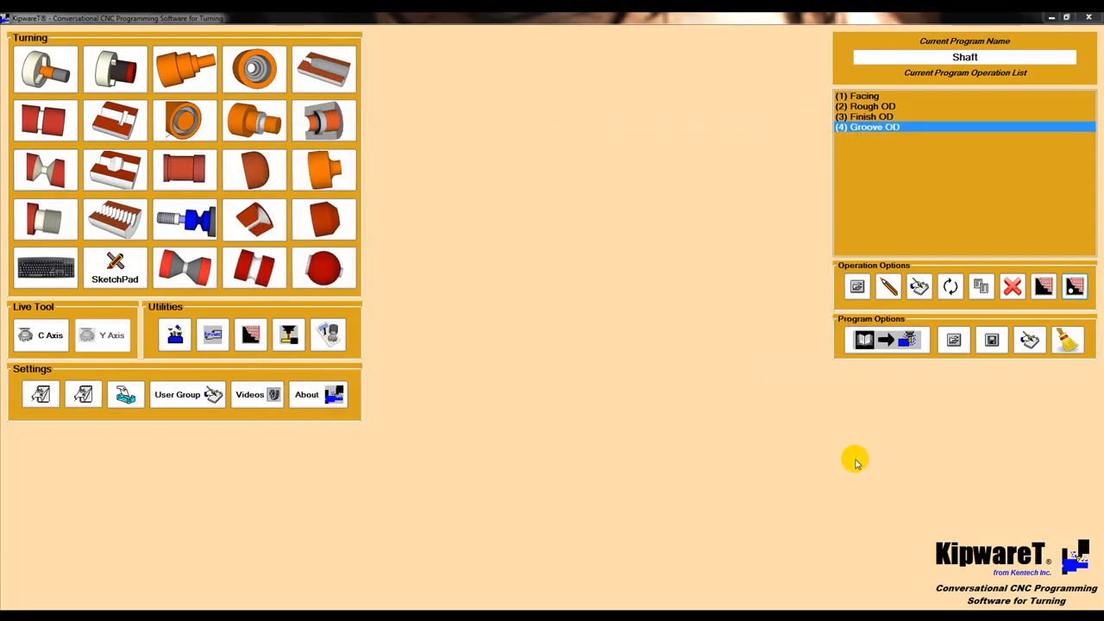
{"action": "left_click", "coordinate": [1075, 287]}
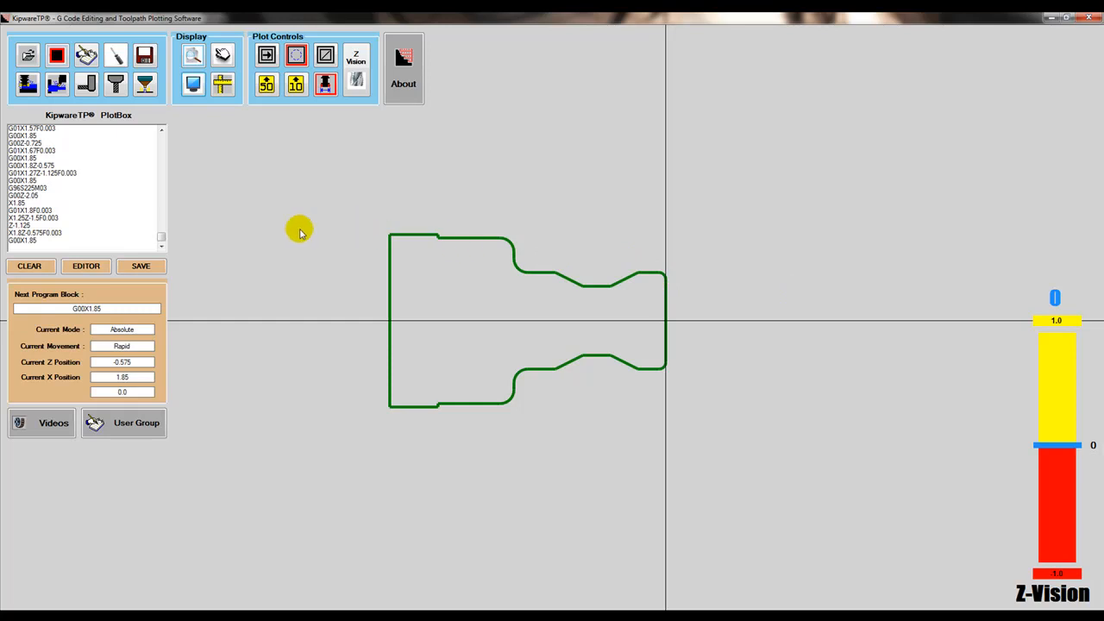
{"action": "left_click", "coordinate": [56, 84]}
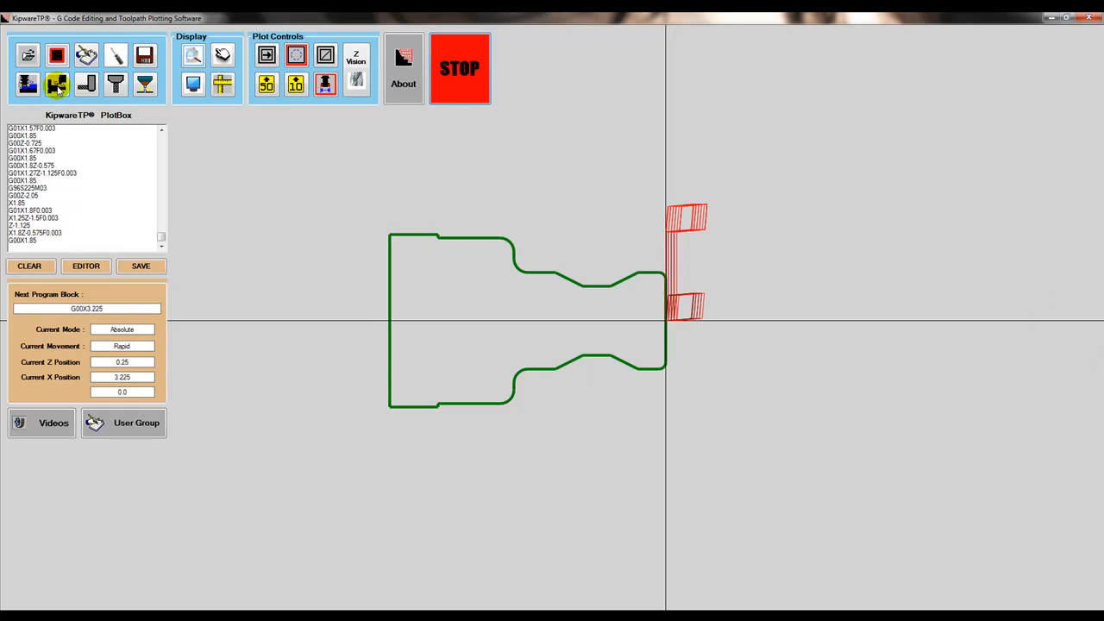
{"action": "key", "text": "Return"}
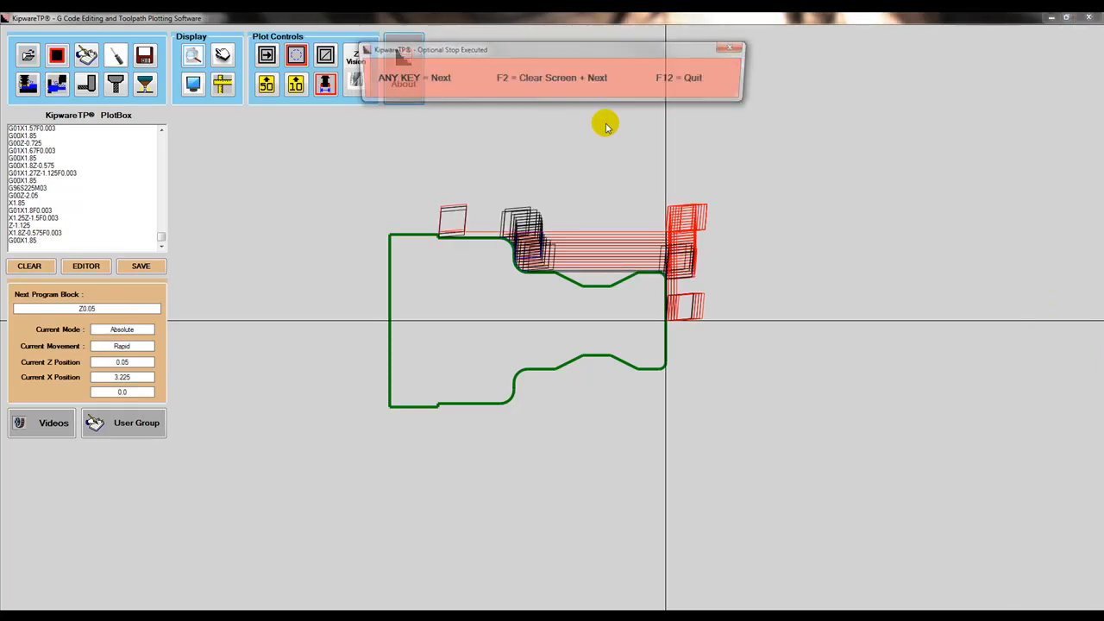
{"action": "key", "text": "F2"}
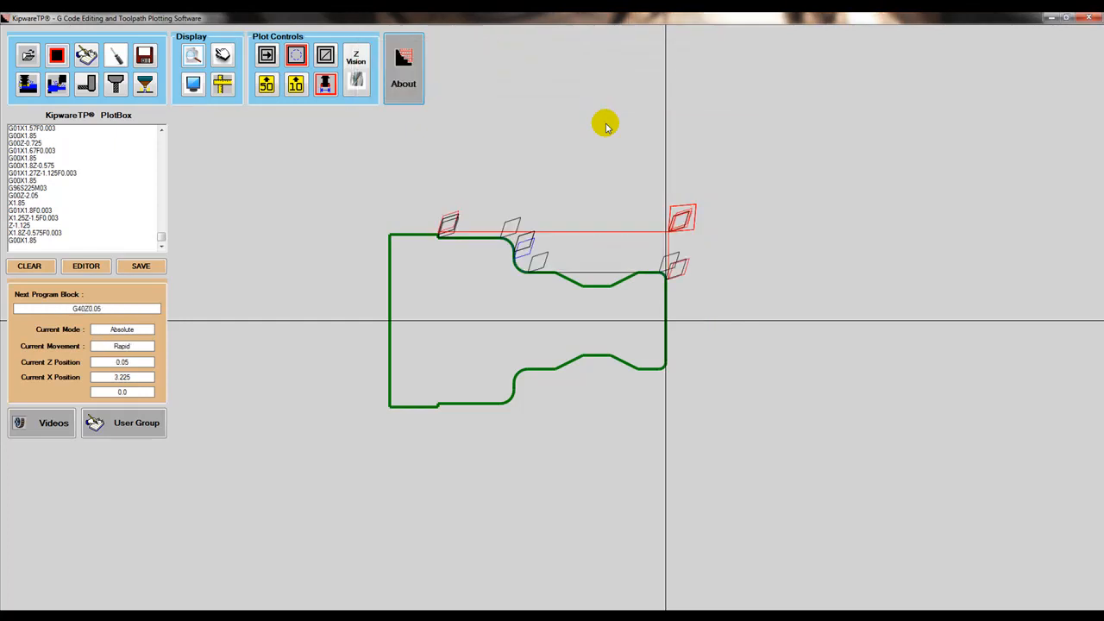
{"action": "key", "text": "F2"}
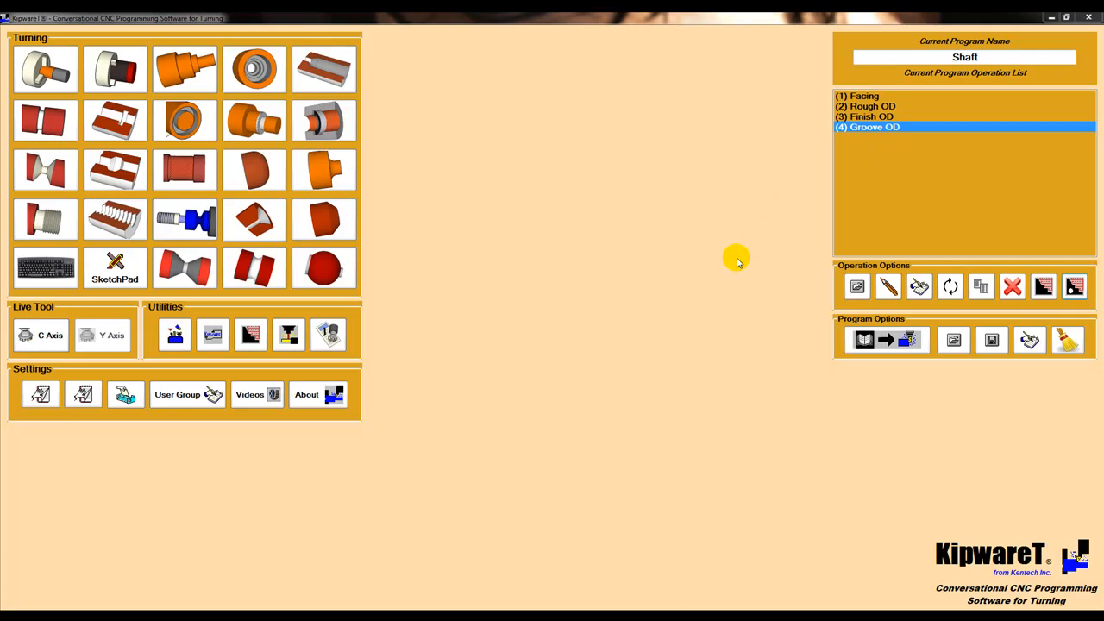
- Start the main program creation and add operation 1 with tool number 01 and offset number 01
{"action": "left_click", "coordinate": [863, 338]}
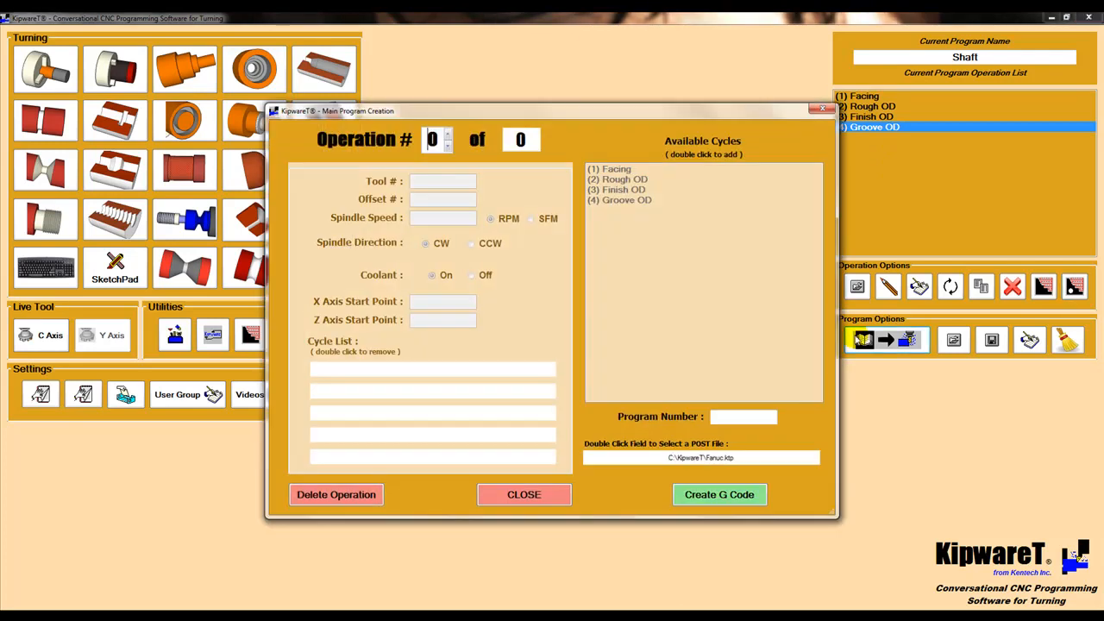
{"action": "left_click", "coordinate": [447, 138]}
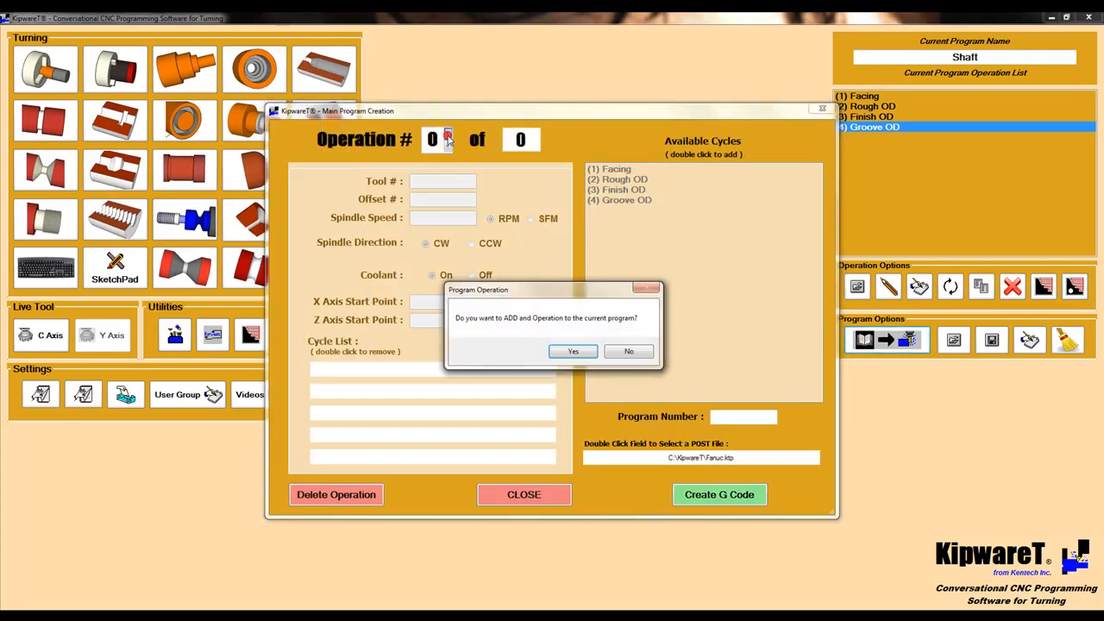
{"action": "left_click", "coordinate": [571, 350]}
{"action": "key", "text": "Tab"}
{"action": "type", "text": "01"}
{"action": "key", "text": "Tab"}
{"action": "type", "text": "01"}
{"action": "key", "text": "Tab"}
{"action": "key", "text": "Tab"}
{"action": "key", "text": "Tab"}
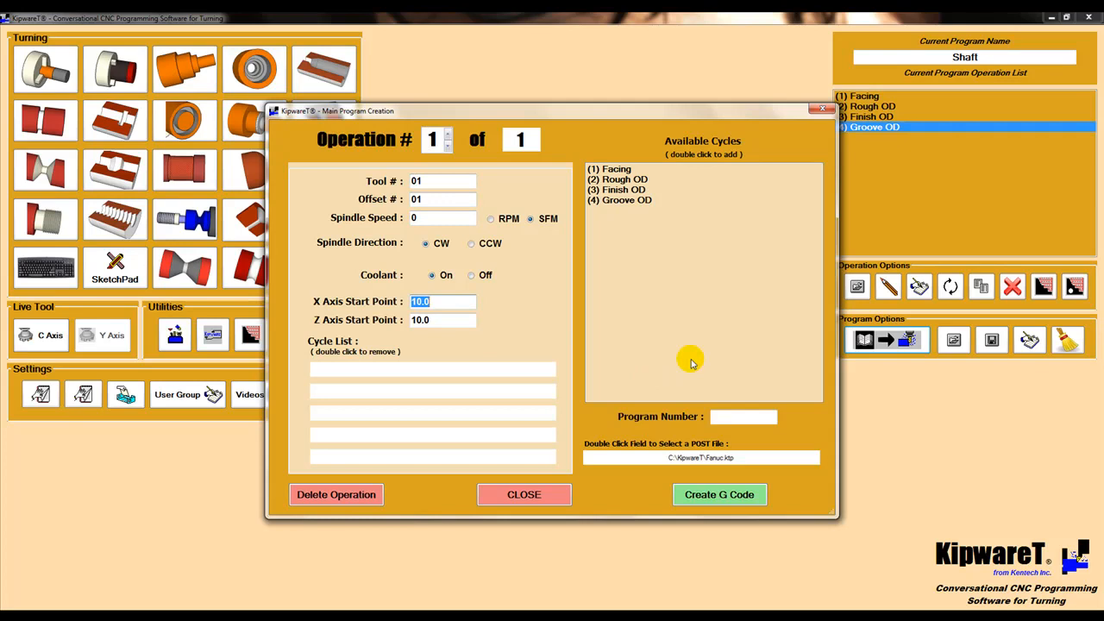
- Set operation 1's start point to X 4.00, Z 1.00 and assign the Facing and Rough OD cycles to it
{"action": "type", "text": "4.00"}
{"action": "key", "text": "Tab"}
{"action": "type", "text": "1.00"}
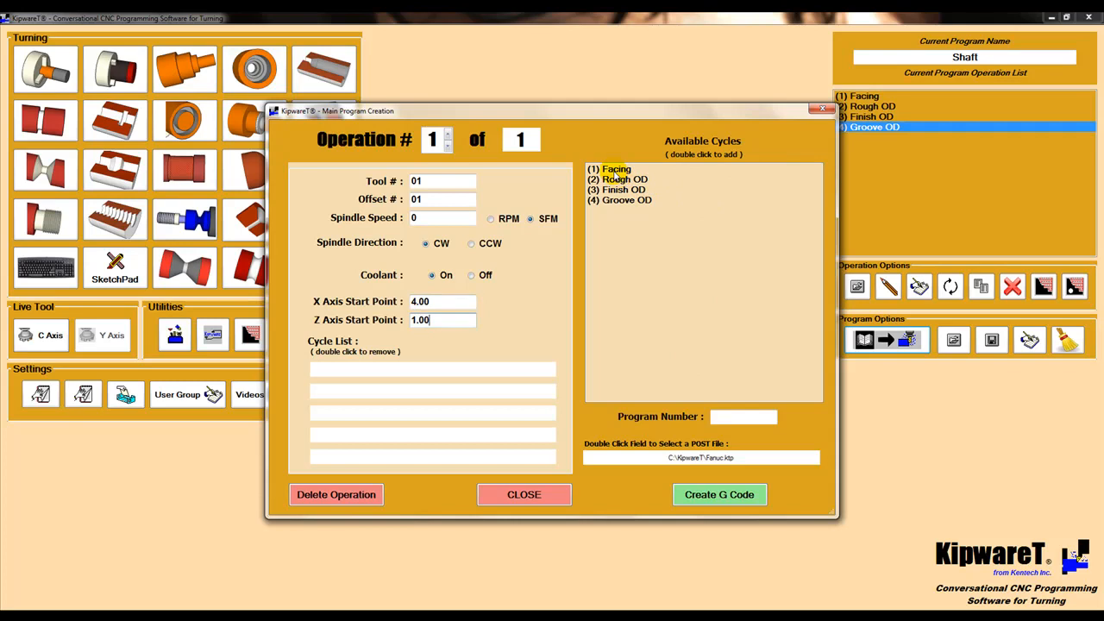
{"action": "double_click", "coordinate": [616, 169]}
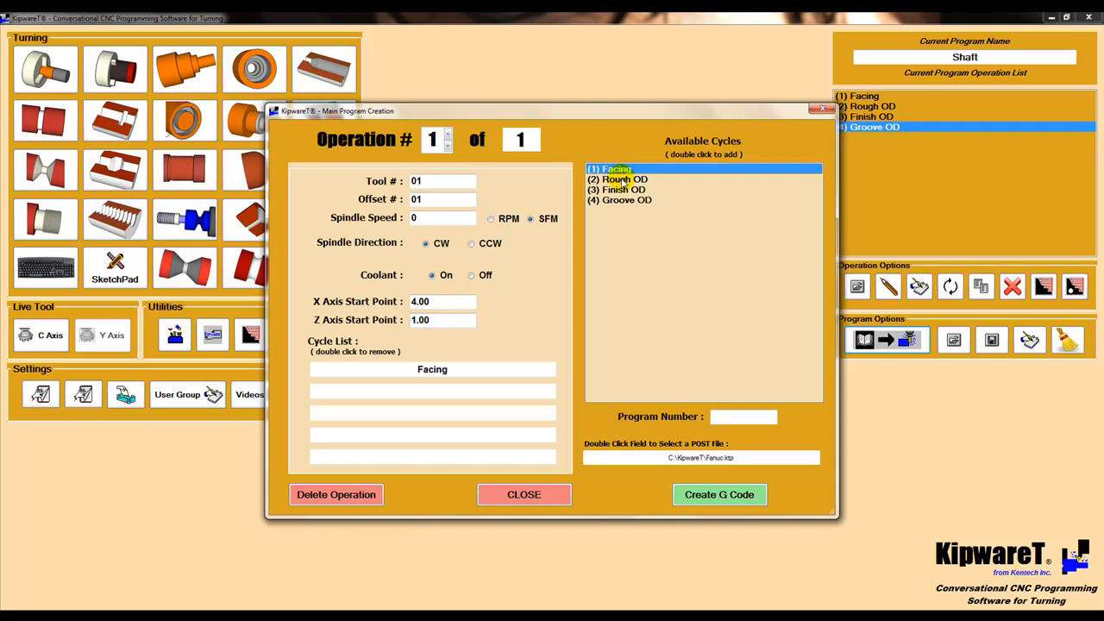
{"action": "double_click", "coordinate": [623, 180]}
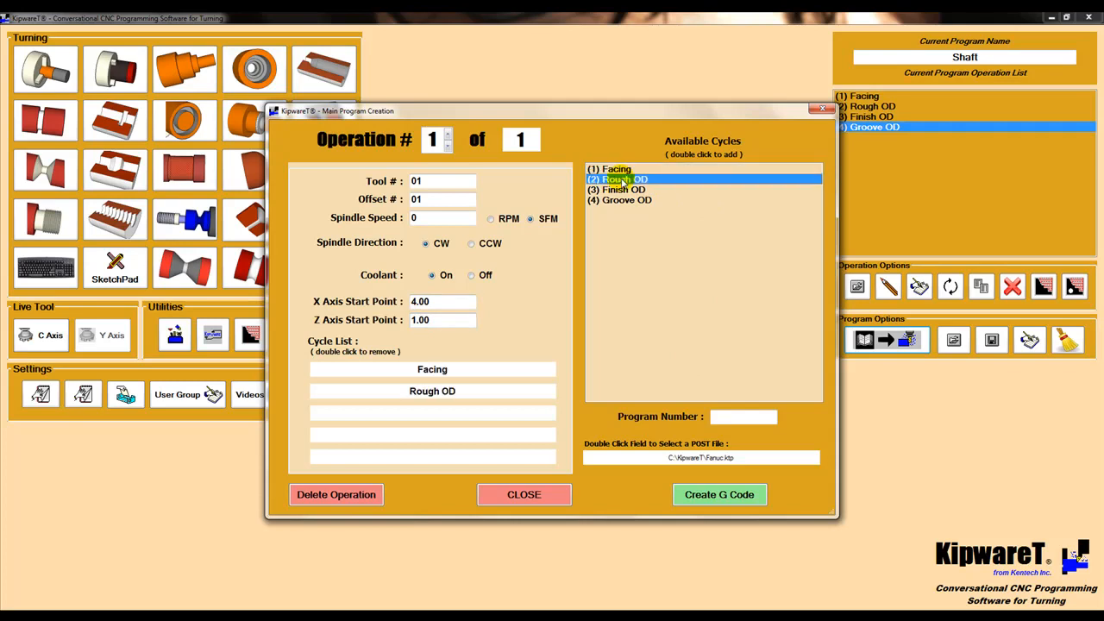
- Add operation 2 (tool and offset 02) with Finish OD and operation 3 (tool and offset 03) with Groove OD, both starting at X 4.00, Z 1.00
{"action": "left_click", "coordinate": [448, 136]}
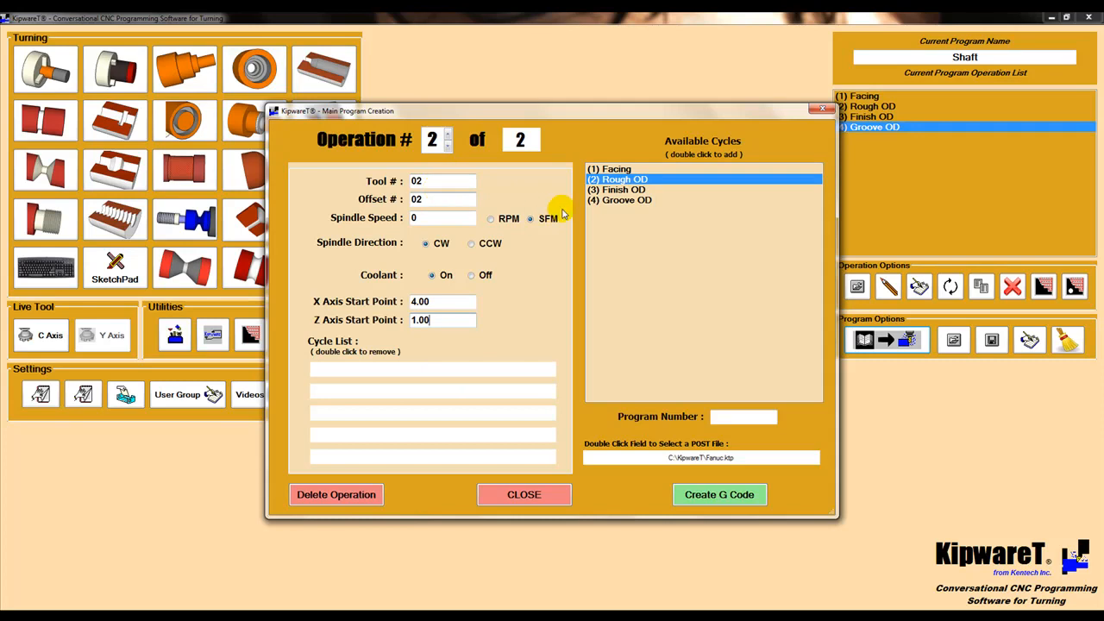
{"action": "double_click", "coordinate": [619, 190]}
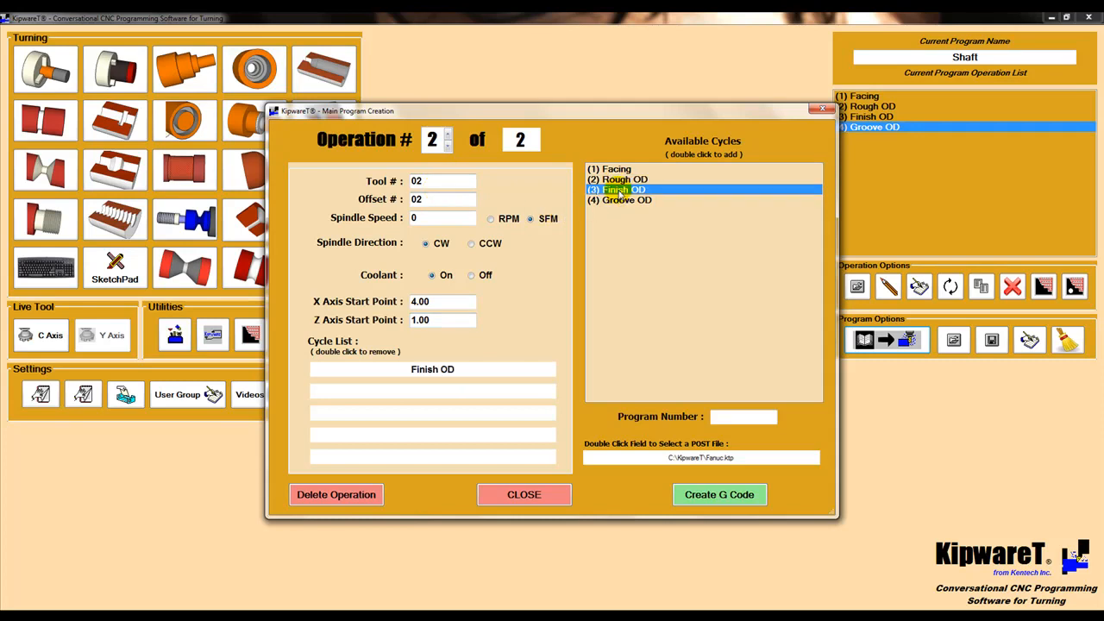
{"action": "left_click", "coordinate": [447, 136]}
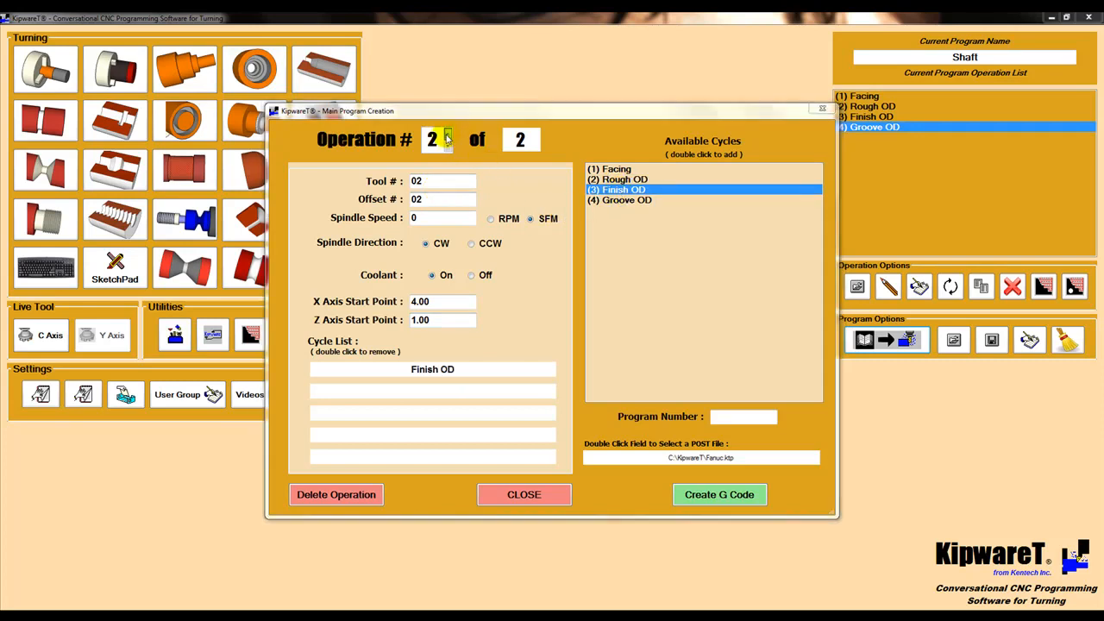
{"action": "double_click", "coordinate": [627, 200]}
- Set the program number to O1234, create the G code and review it through to the end
{"action": "left_click", "coordinate": [731, 416]}
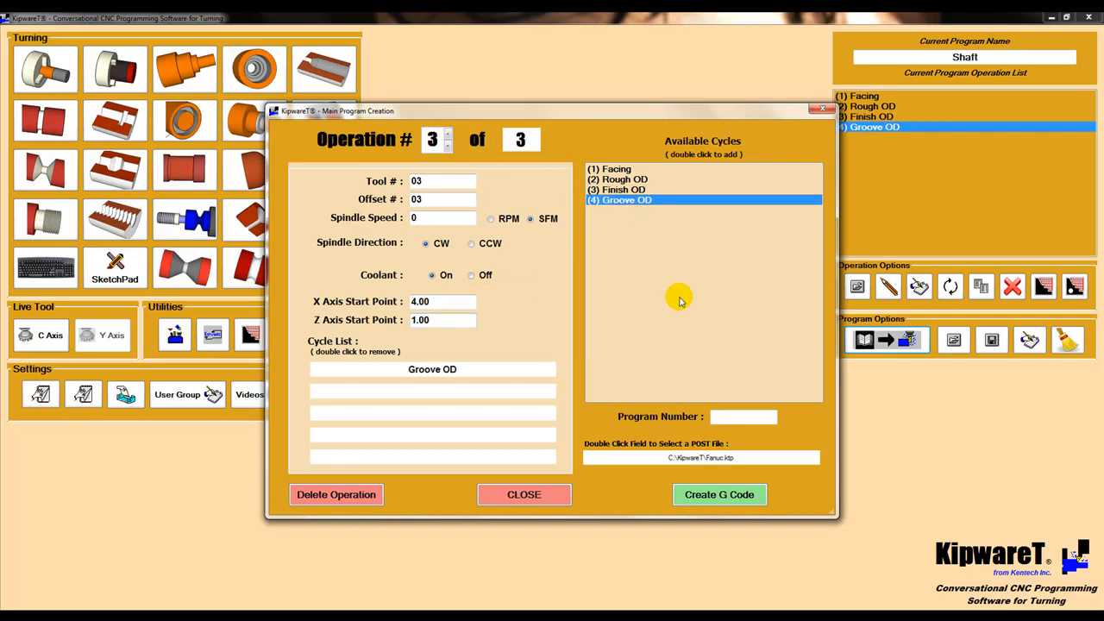
{"action": "type", "text": "O1234"}
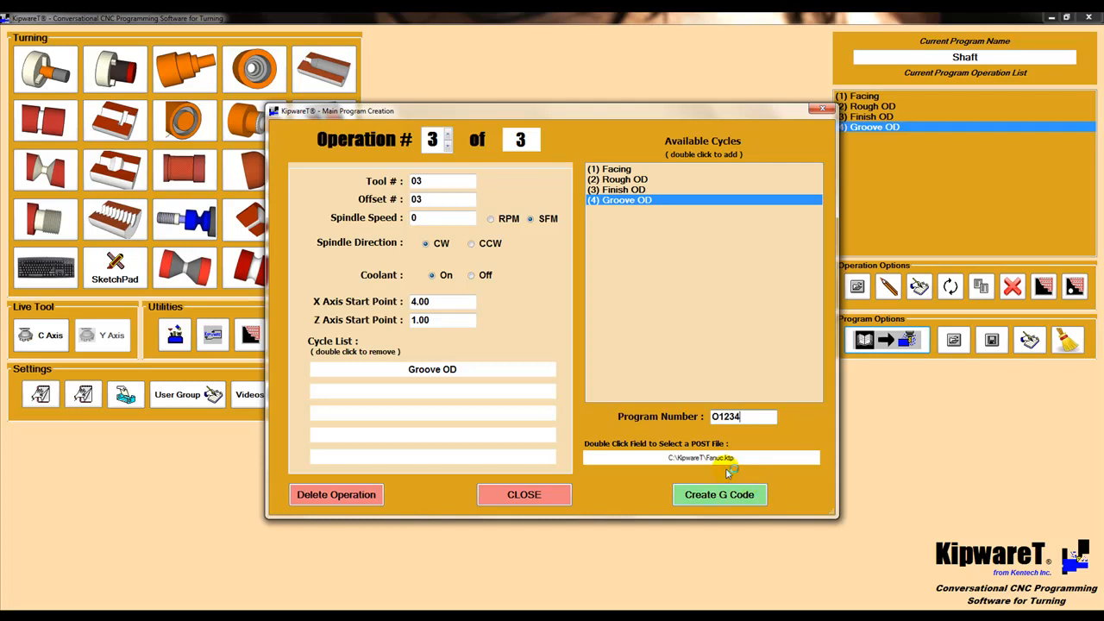
{"action": "left_click", "coordinate": [731, 496]}
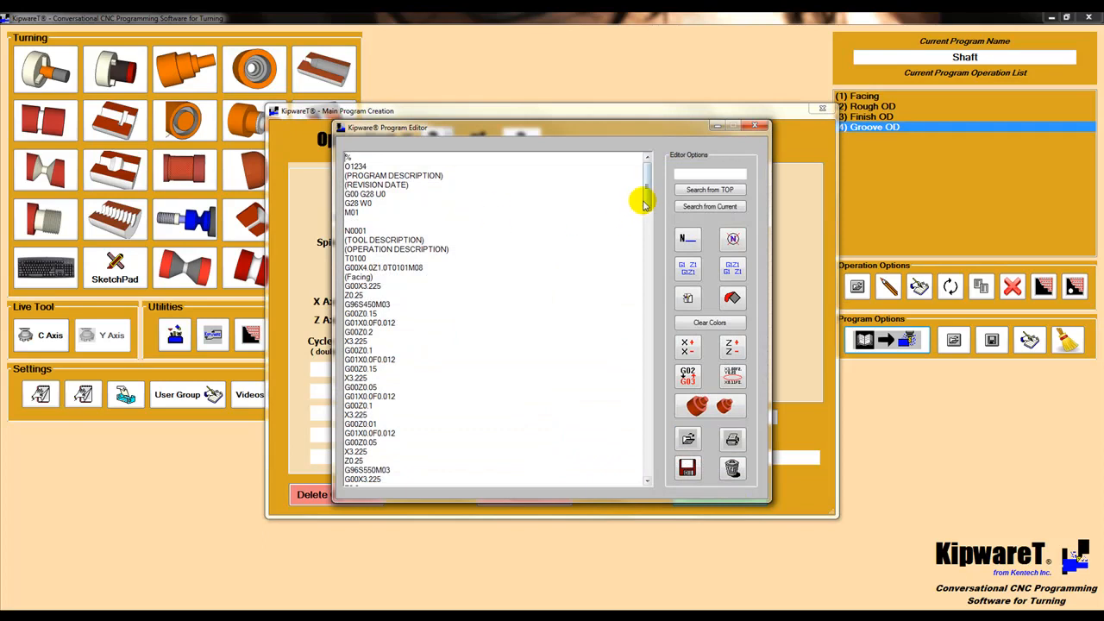
{"action": "left_click_drag", "start_coordinate": [647, 198], "coordinate": [645, 469]}
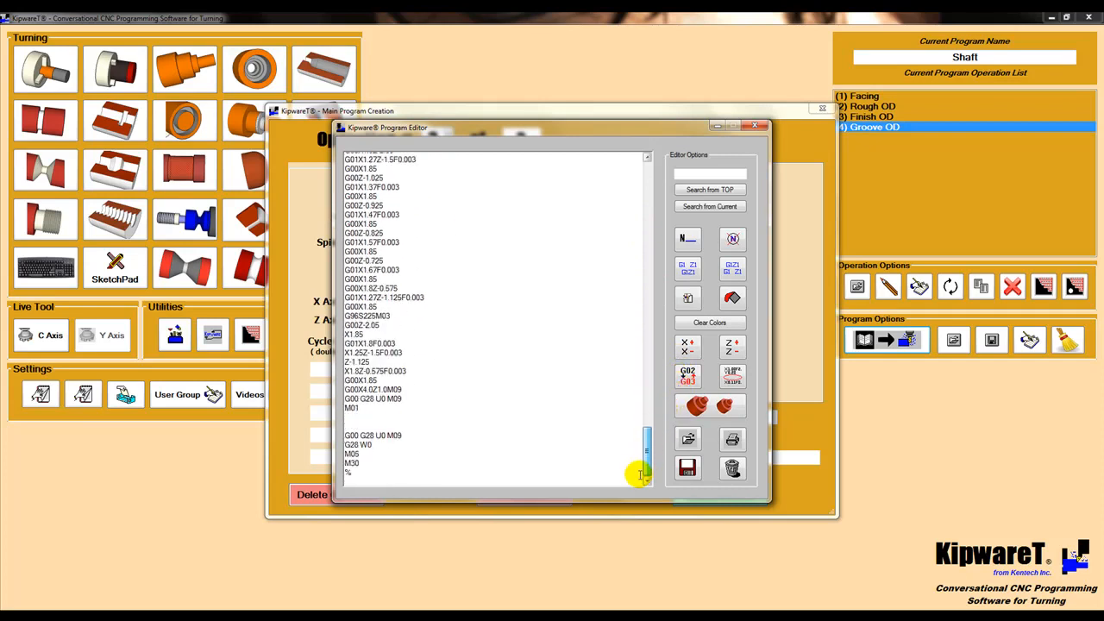